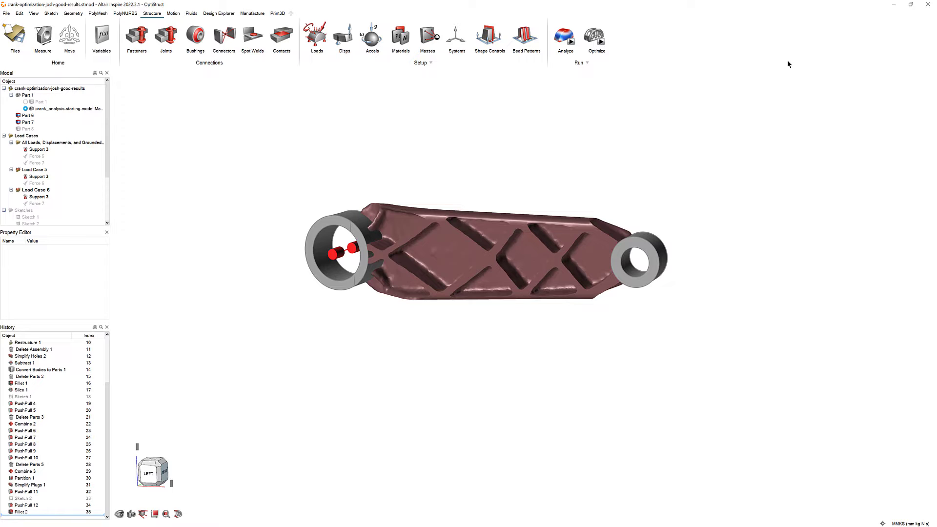
- Fit a PolyNURBS body to the optimized crank shape, Part 1, with the Fit tool
{"action": "left_click", "coordinate": [126, 13]}
{"action": "left_click", "coordinate": [166, 34]}
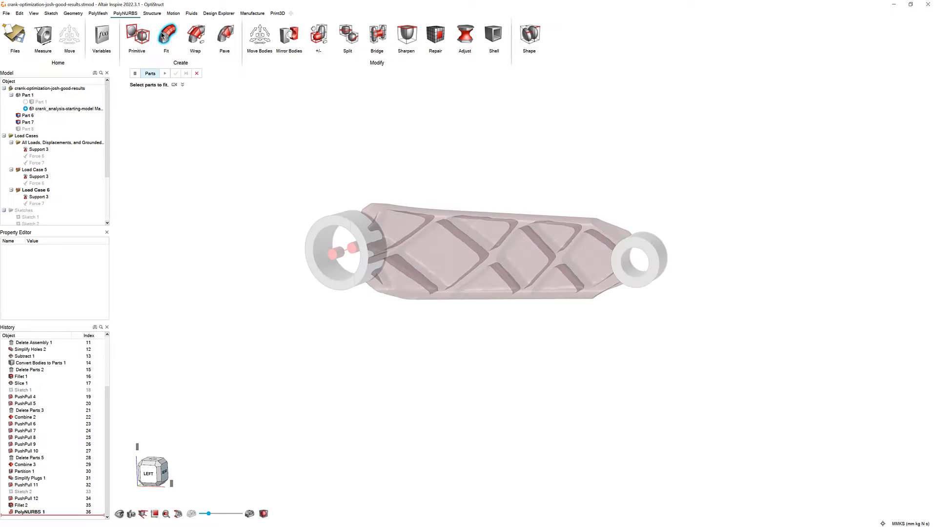
{"action": "left_click", "coordinate": [430, 240]}
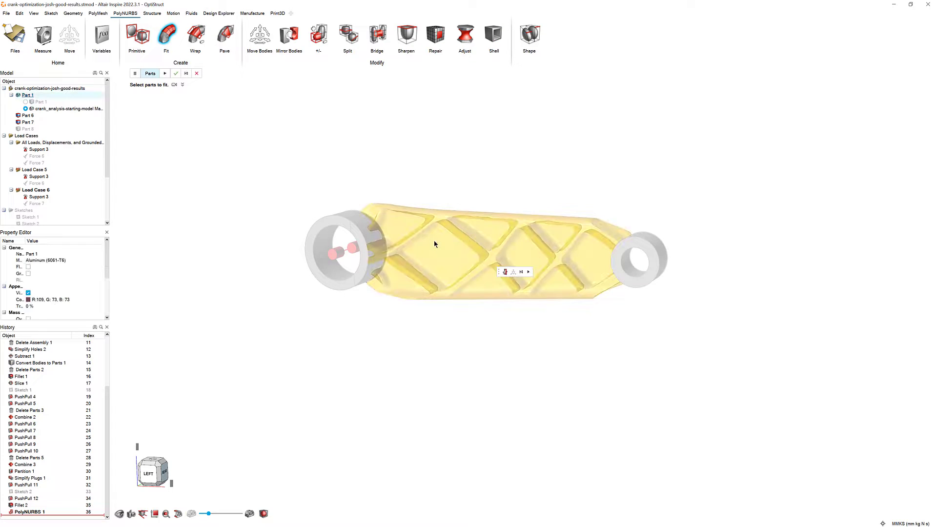
{"action": "left_click", "coordinate": [530, 272]}
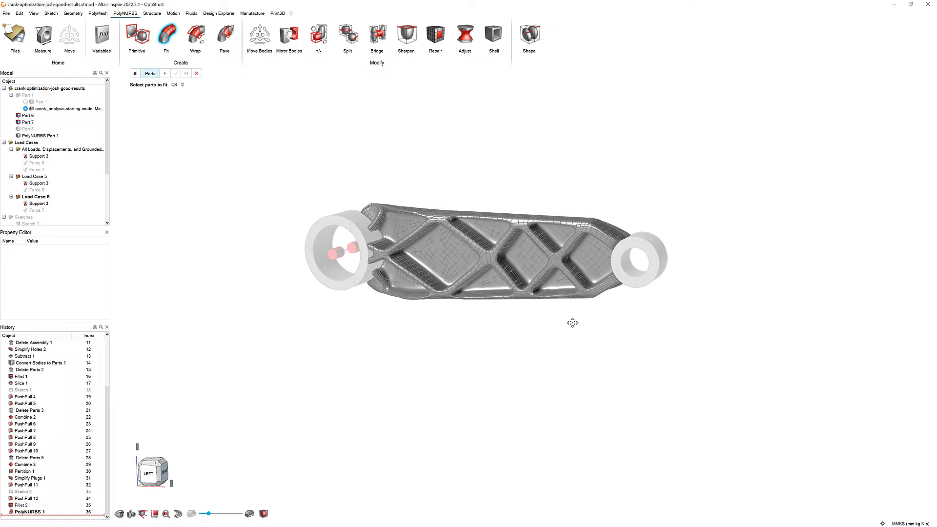
{"action": "right_click_drag", "start_coordinate": [545, 322], "coordinate": [519, 318]}
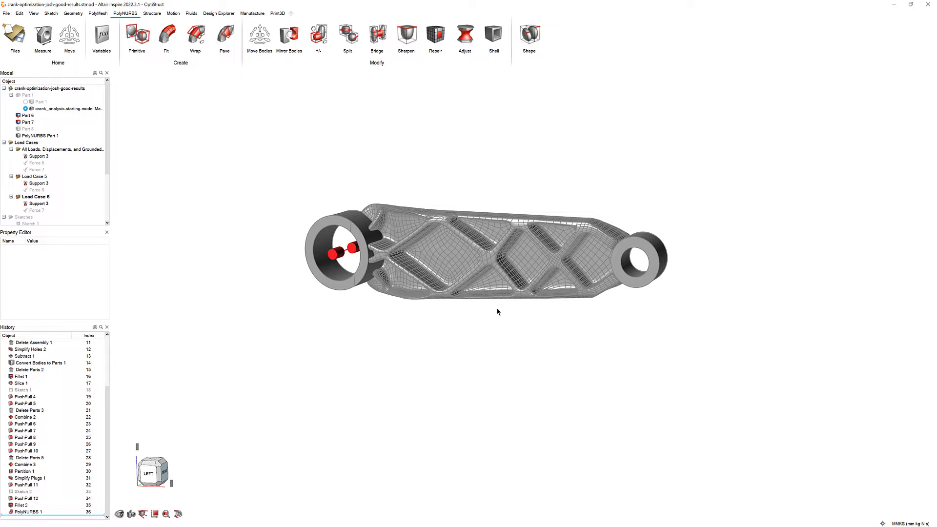
- Hide Part 6 and Part 7 and examine the fitted arm's end at the large ring
{"action": "left_click", "coordinate": [18, 115]}
{"action": "left_click", "coordinate": [18, 122]}
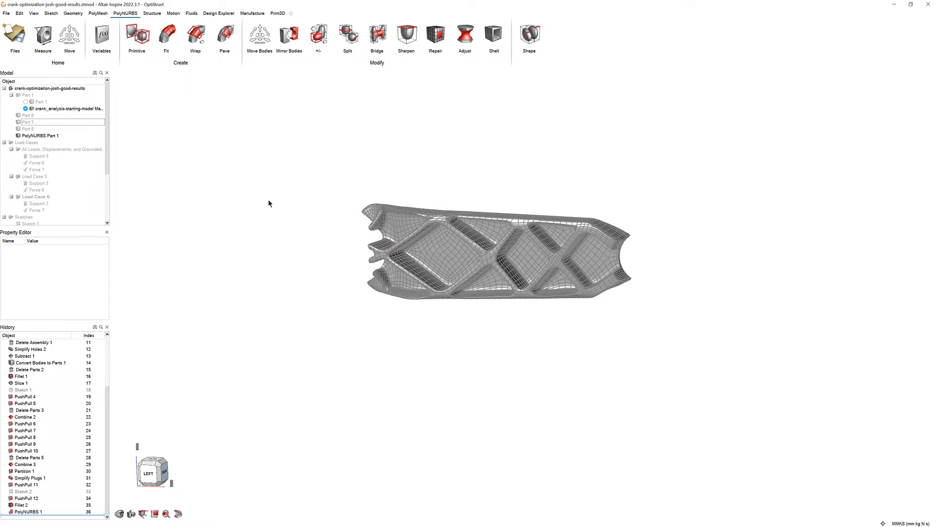
{"action": "middle_click_drag", "start_coordinate": [268, 204], "coordinate": [367, 216]}
{"action": "scroll", "coordinate": [366, 215], "scroll_direction": "up", "scroll_amount": 5}
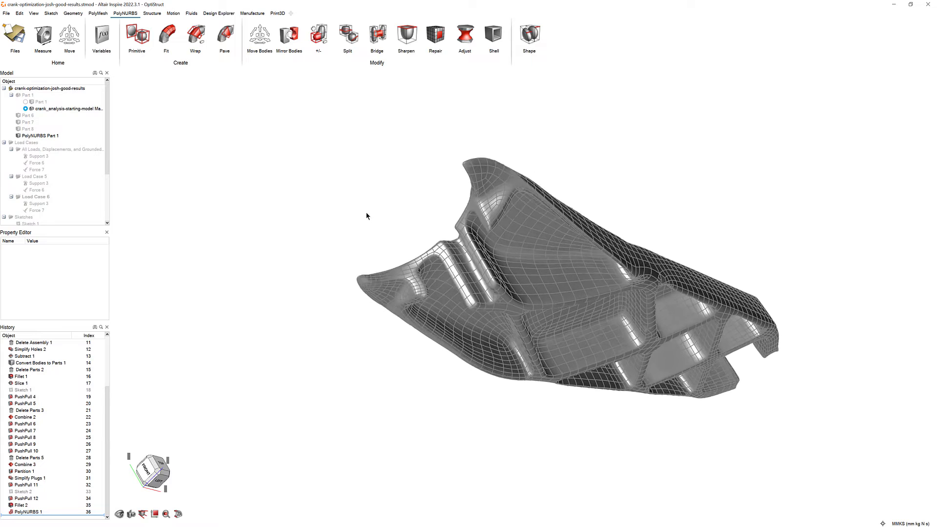
{"action": "right_click_drag", "start_coordinate": [367, 216], "coordinate": [418, 203]}
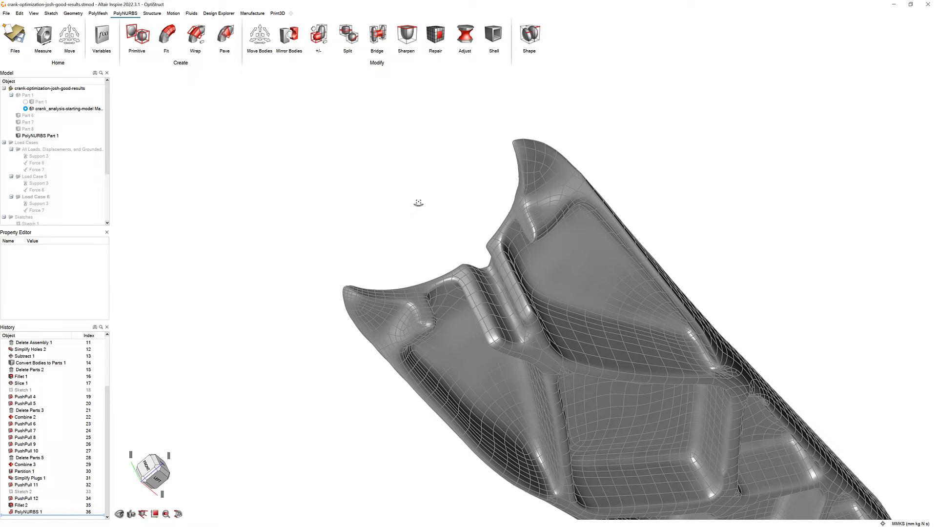
- Remove the PolyNURBS 1 feature from the history and show the optimized Part 1 again
{"action": "right_click", "coordinate": [37, 511]}
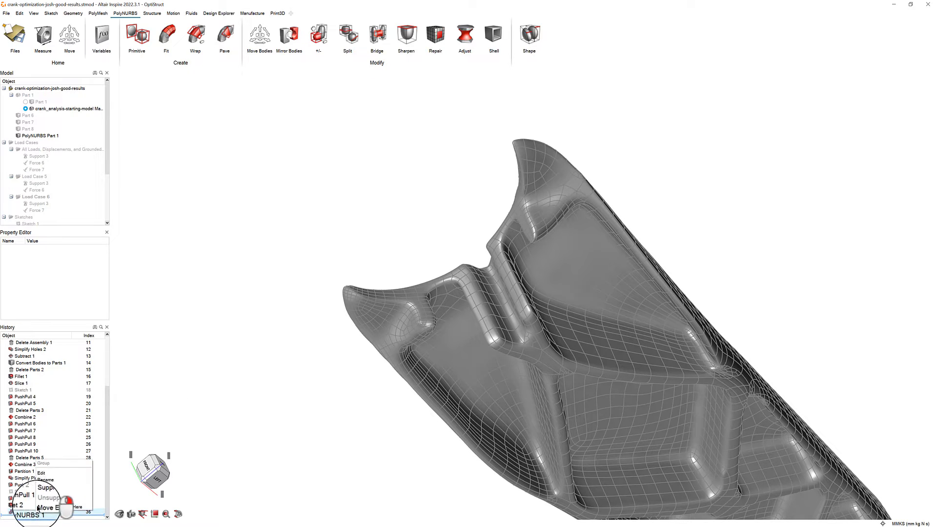
{"action": "left_click", "coordinate": [46, 507]}
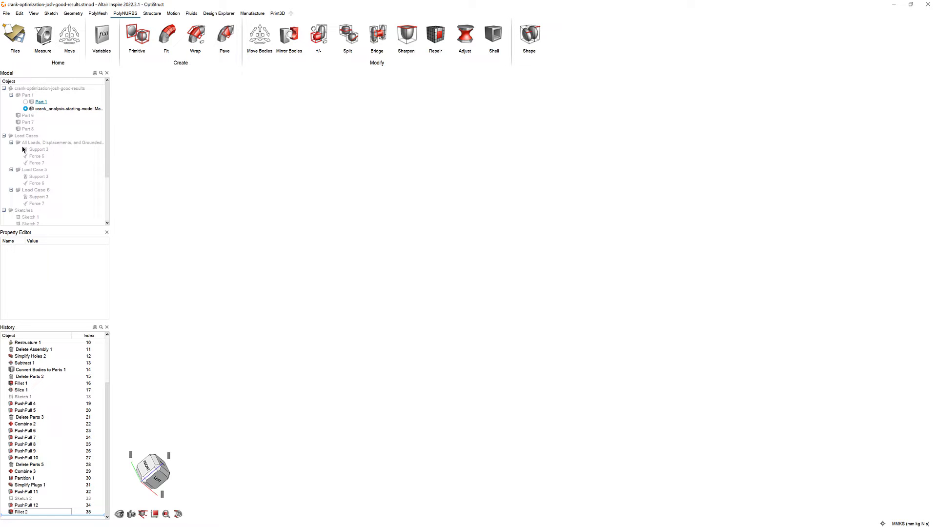
{"action": "left_click", "coordinate": [19, 96]}
{"action": "scroll", "coordinate": [303, 227], "scroll_direction": "down", "scroll_amount": 5}
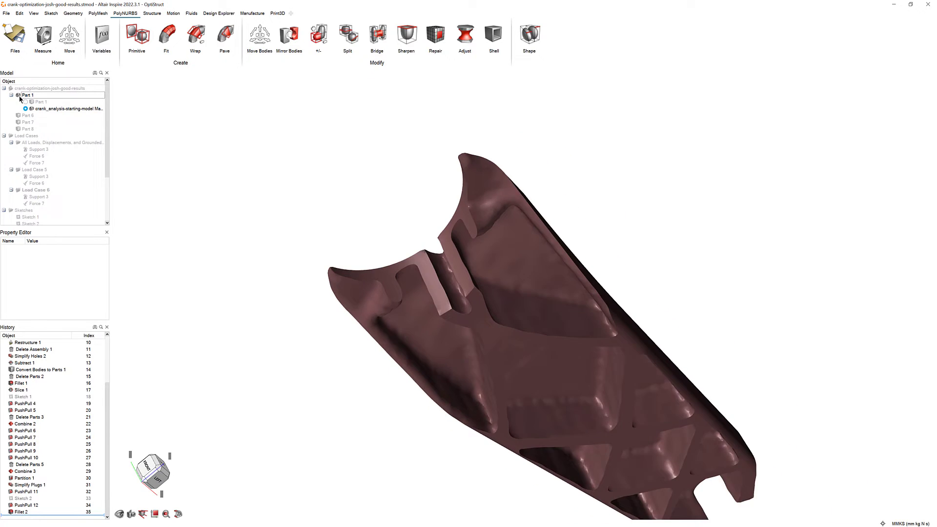
{"action": "middle_click_drag", "start_coordinate": [488, 249], "coordinate": [636, 262]}
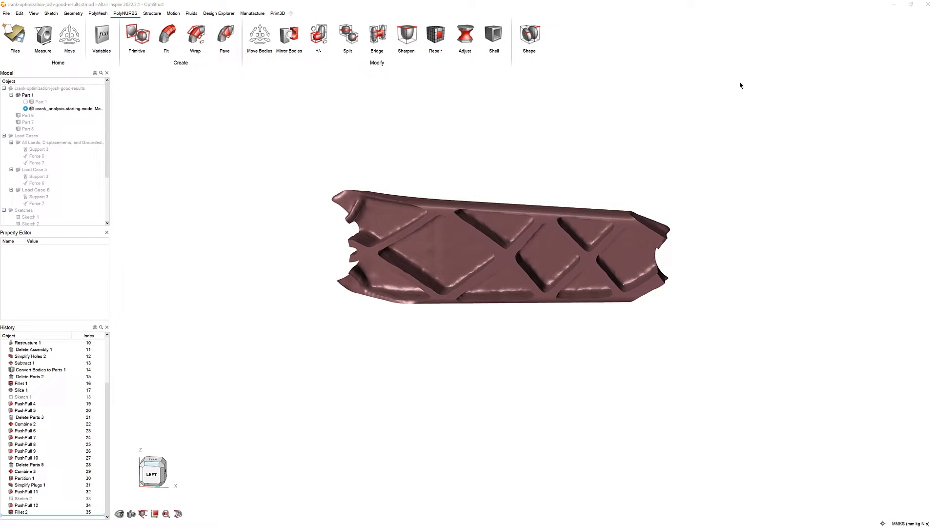
- Run Fit PolyNURBS on the optimization result in the Shape Explorer and examine the fitted arm's large-ring end
{"action": "left_click", "coordinate": [569, 232]}
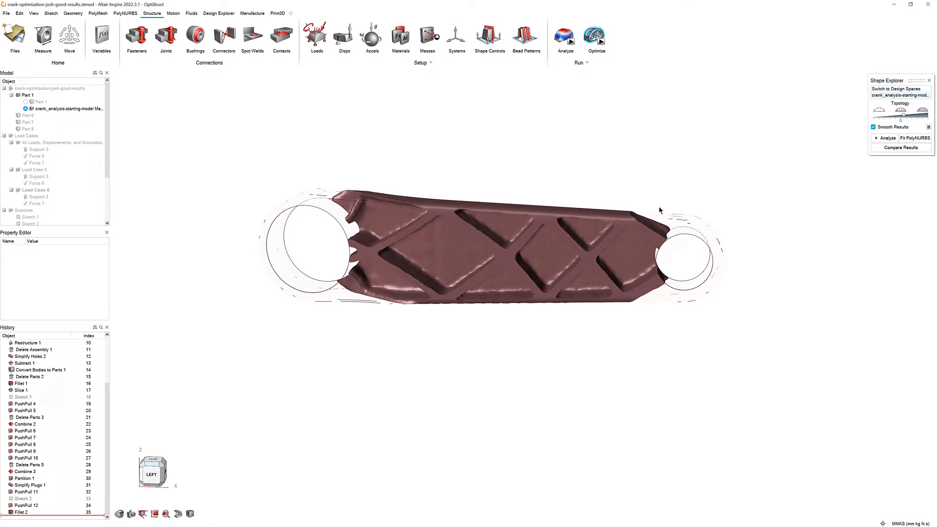
{"action": "left_click", "coordinate": [906, 140]}
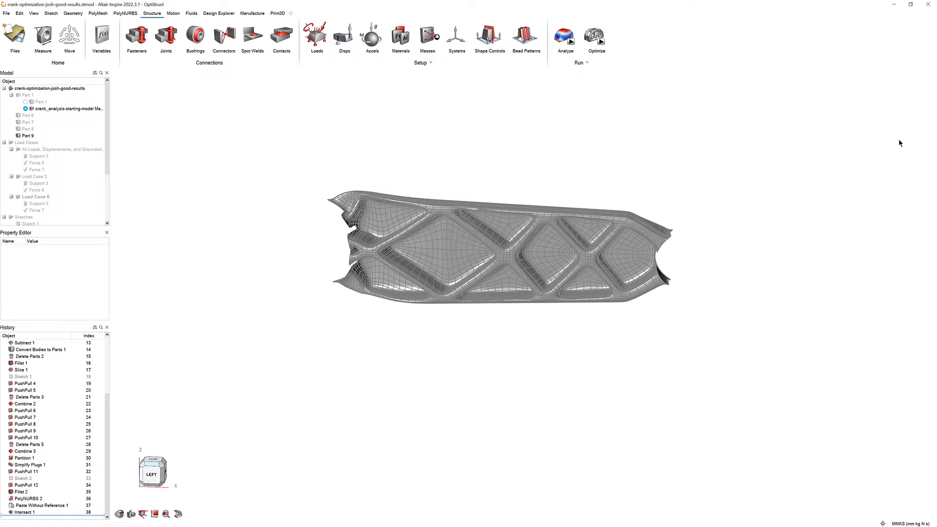
{"action": "middle_click_drag", "start_coordinate": [900, 142], "coordinate": [900, 143]}
{"action": "right_click_drag", "start_coordinate": [901, 143], "coordinate": [531, 129]}
{"action": "scroll", "coordinate": [503, 140], "scroll_direction": "up", "scroll_amount": 8}
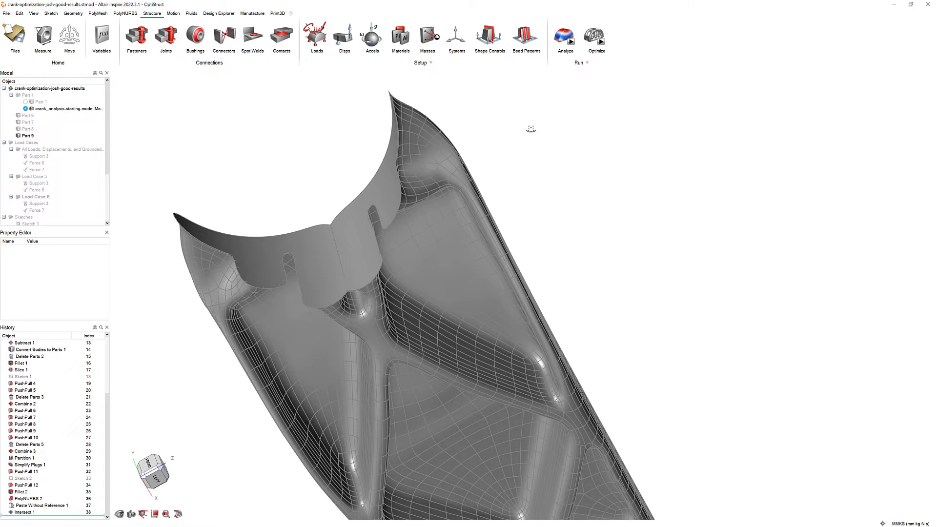
- View the Smooth Results and Fit PolyNURBS options in the Shape Explorer
{"action": "left_click", "coordinate": [587, 38]}
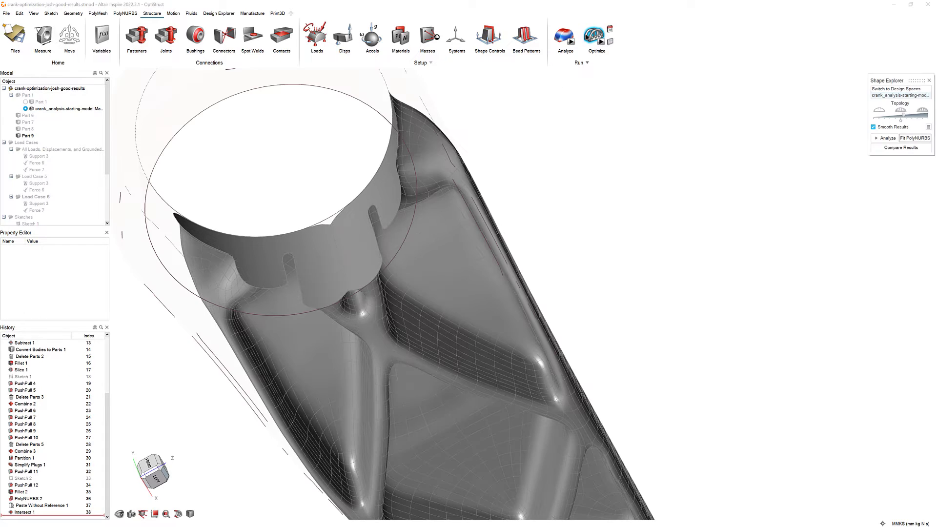
{"action": "left_click", "coordinate": [928, 128]}
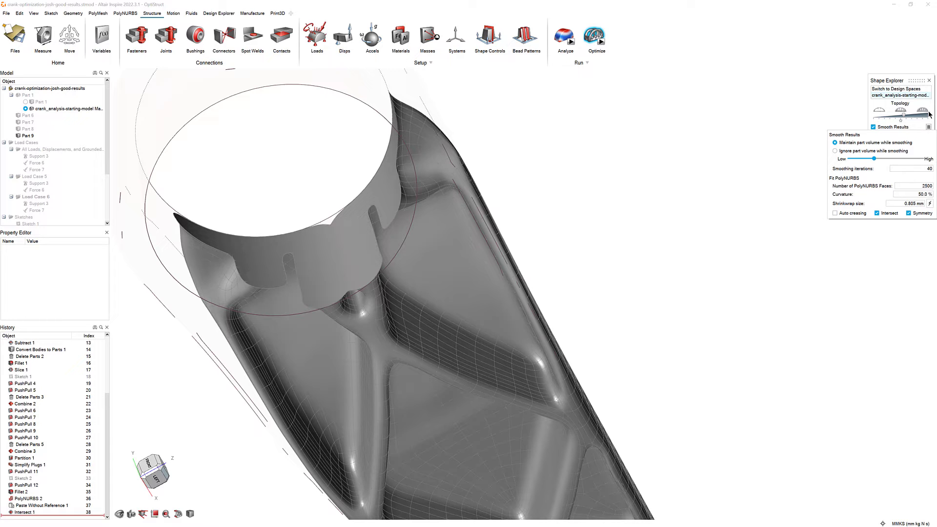
{"action": "left_click", "coordinate": [930, 81]}
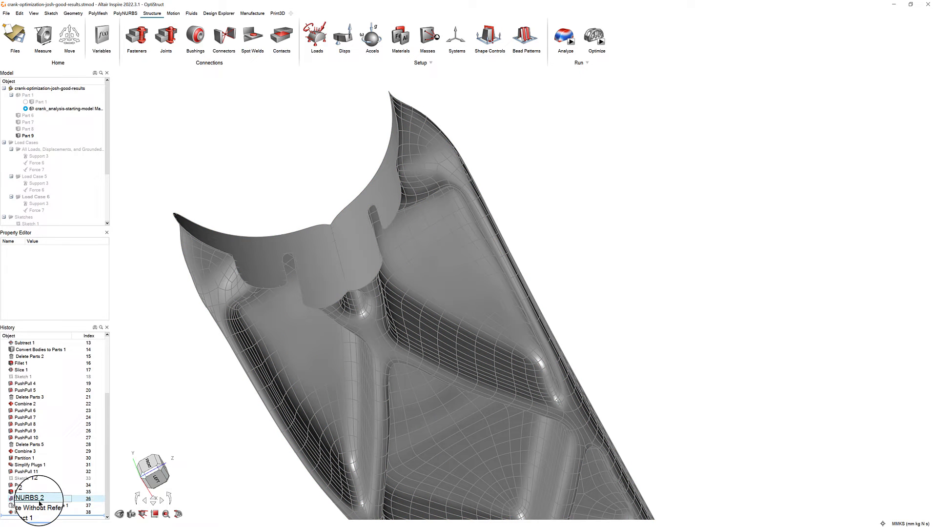
- Reopen the PolyNURBS 2 history feature for cage editing
{"action": "right_click", "coordinate": [39, 499]}
{"action": "left_click", "coordinate": [45, 459]}
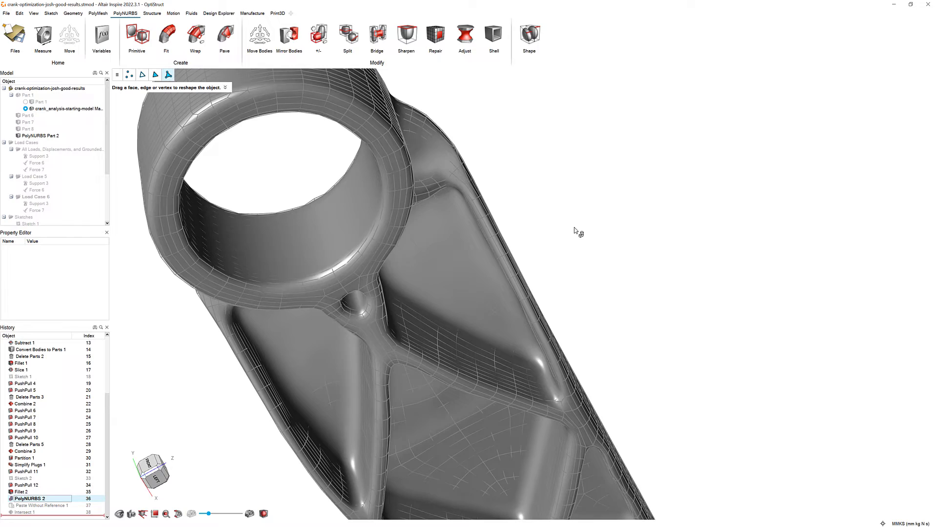
{"action": "right_click_drag", "start_coordinate": [574, 228], "coordinate": [537, 79]}
{"action": "middle_click_drag", "start_coordinate": [655, 289], "coordinate": [619, 222]}
{"action": "right_click_drag", "start_coordinate": [713, 315], "coordinate": [539, 105]}
{"action": "right_click_drag", "start_coordinate": [591, 158], "coordinate": [486, 308]}
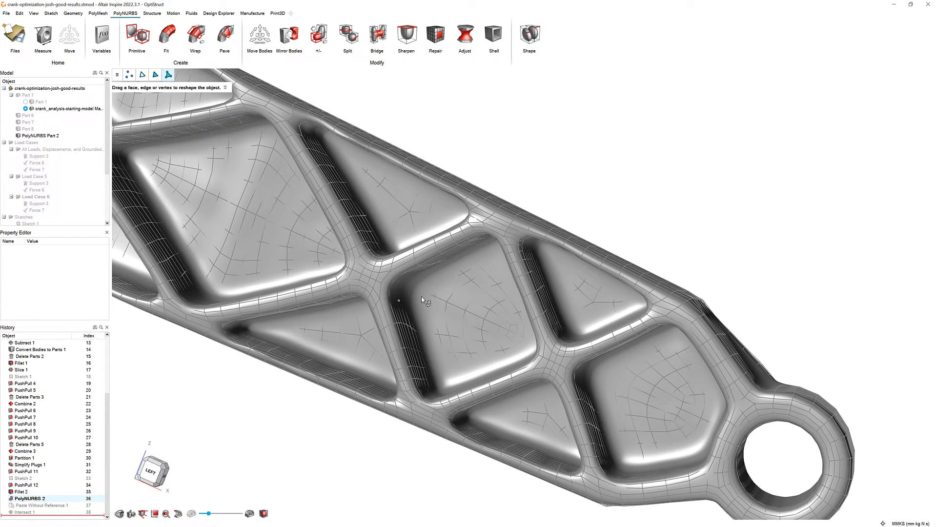
- Delete a cage edge on the floor of the middle diamond-shaped pocket
{"action": "scroll", "coordinate": [435, 305], "scroll_direction": "up", "scroll_amount": 5}
{"action": "left_click", "coordinate": [442, 307]}
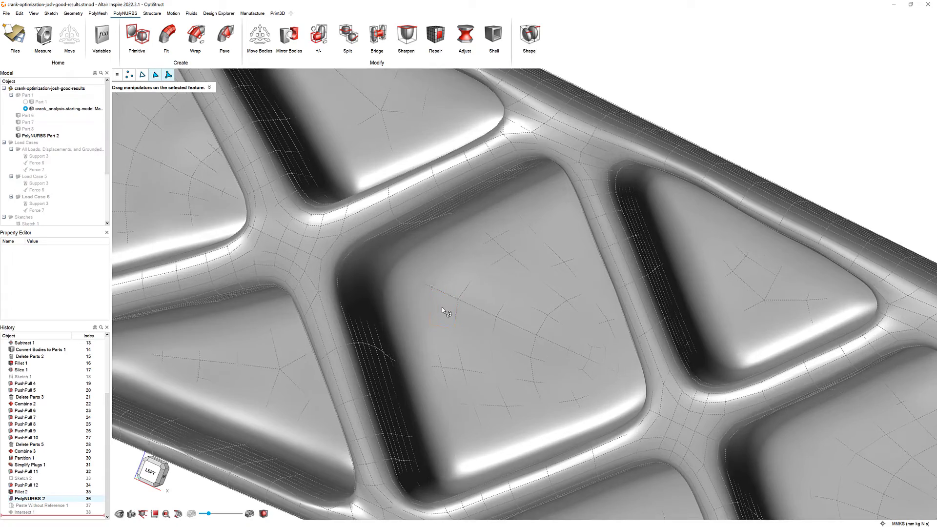
{"action": "key", "text": "Delete"}
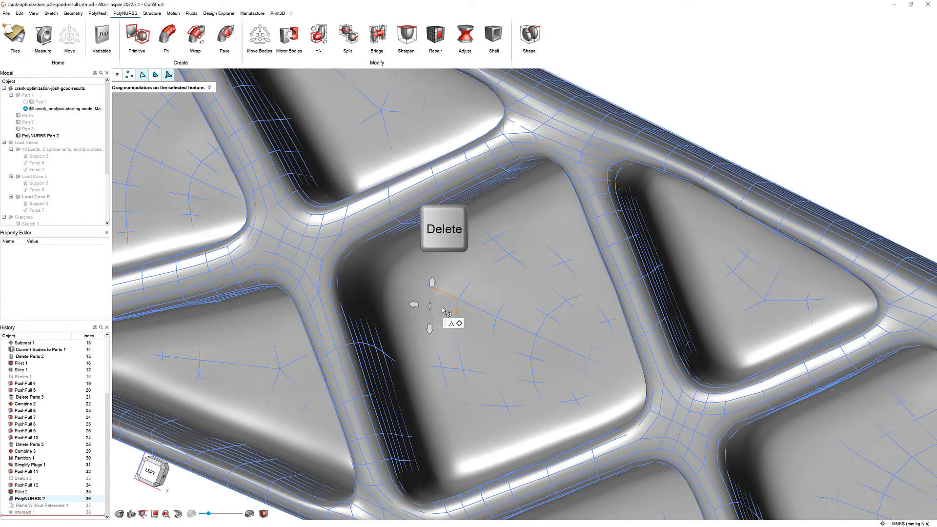
{"action": "mouse_move", "coordinate": [442, 309]}
{"action": "right_mouse_down"}
{"action": "mouse_move", "coordinate": [475, 283]}
{"action": "mouse_move", "coordinate": [490, 243]}
{"action": "mouse_move", "coordinate": [537, 246]}
{"action": "mouse_move", "coordinate": [479, 264]}
{"action": "mouse_move", "coordinate": [527, 290]}
{"action": "mouse_move", "coordinate": [487, 320]}
{"action": "right_mouse_up"}
{"action": "left_click", "coordinate": [453, 324]}
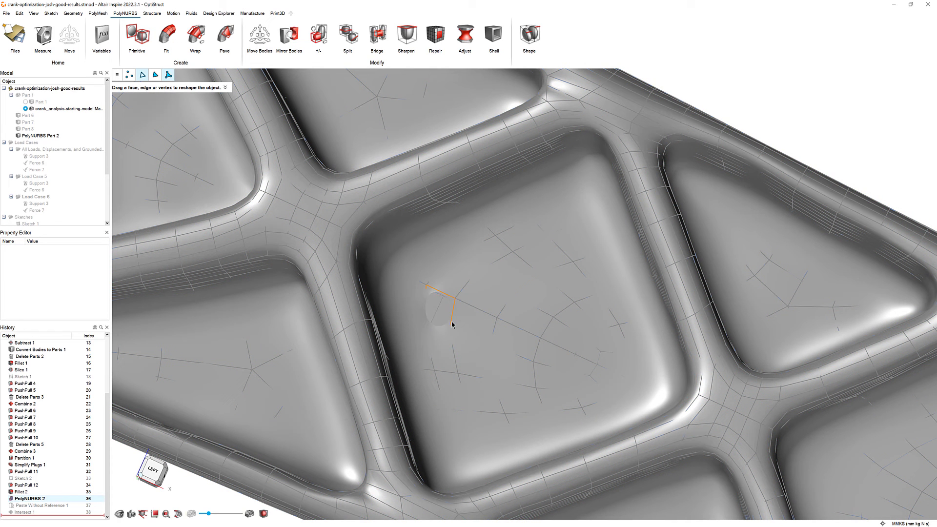
- Delete a cage face on the diamond pocket's floor and fill the hole with the Repair tool
{"action": "left_click", "coordinate": [489, 301]}
{"action": "key", "text": "Delete"}
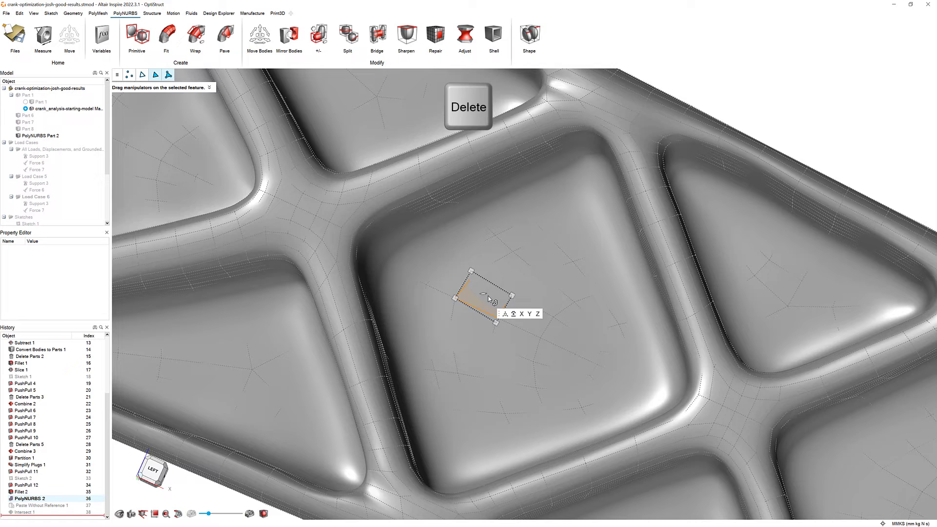
{"action": "left_click", "coordinate": [435, 43]}
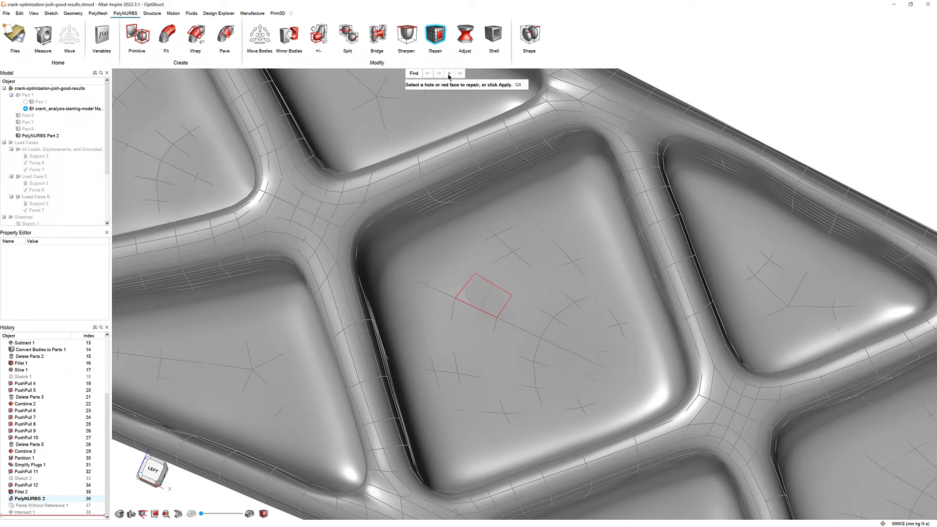
{"action": "left_click", "coordinate": [490, 286]}
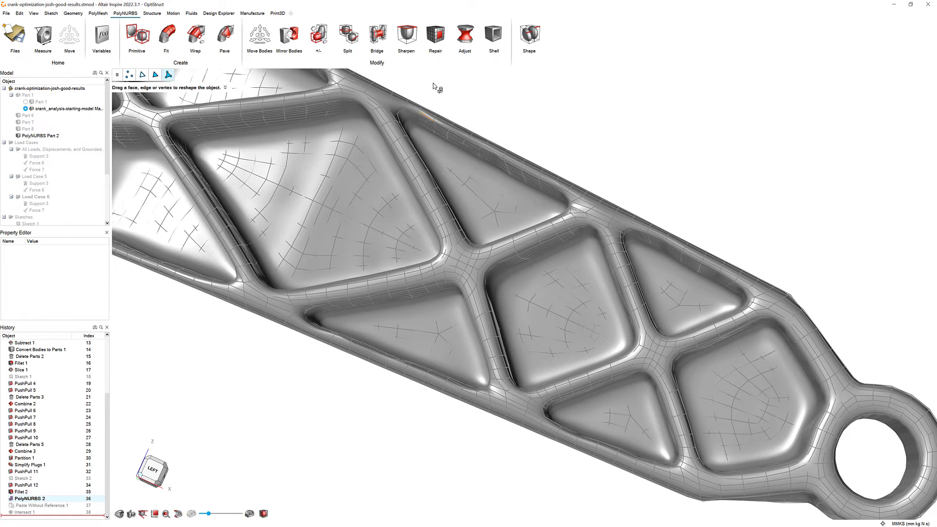
- Delete one lengthwise cage edge on the rib beside the diamond pocket and recreate it with Split between its two end points
{"action": "scroll", "coordinate": [496, 305], "scroll_direction": "up", "scroll_amount": 10}
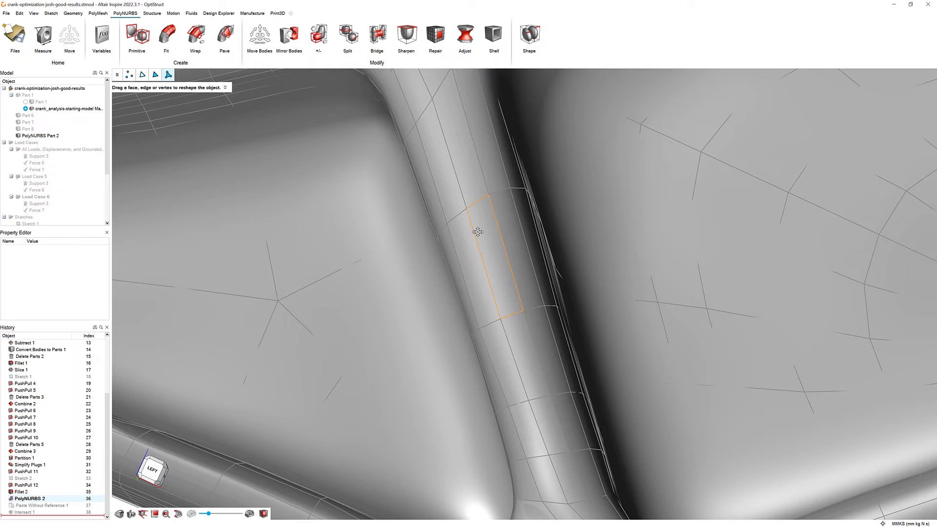
{"action": "left_click", "coordinate": [481, 252]}
{"action": "key", "text": "Delete"}
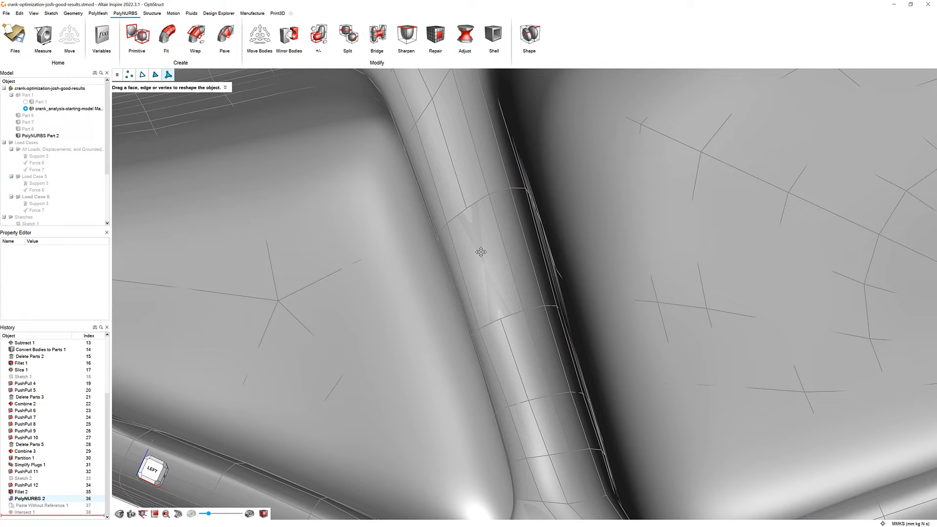
{"action": "left_click", "coordinate": [357, 43]}
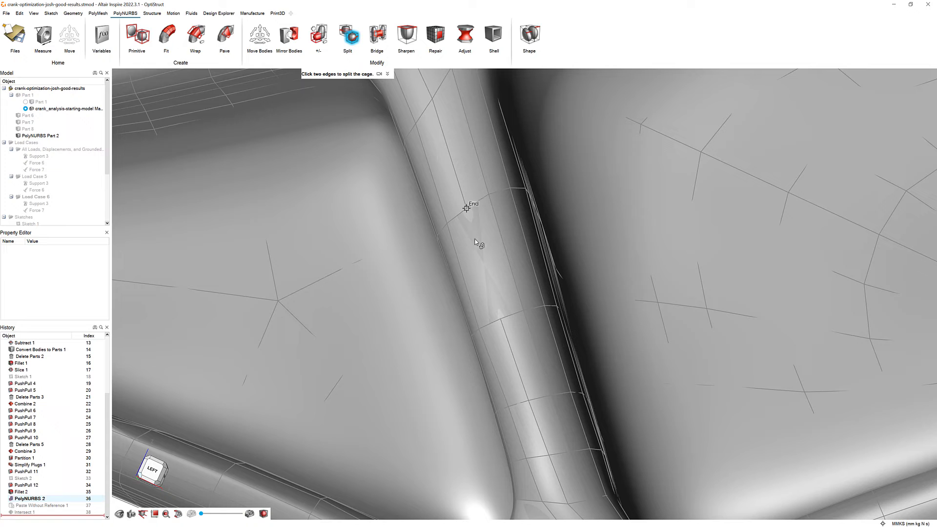
{"action": "left_click", "coordinate": [467, 209]}
{"action": "left_click", "coordinate": [501, 319]}
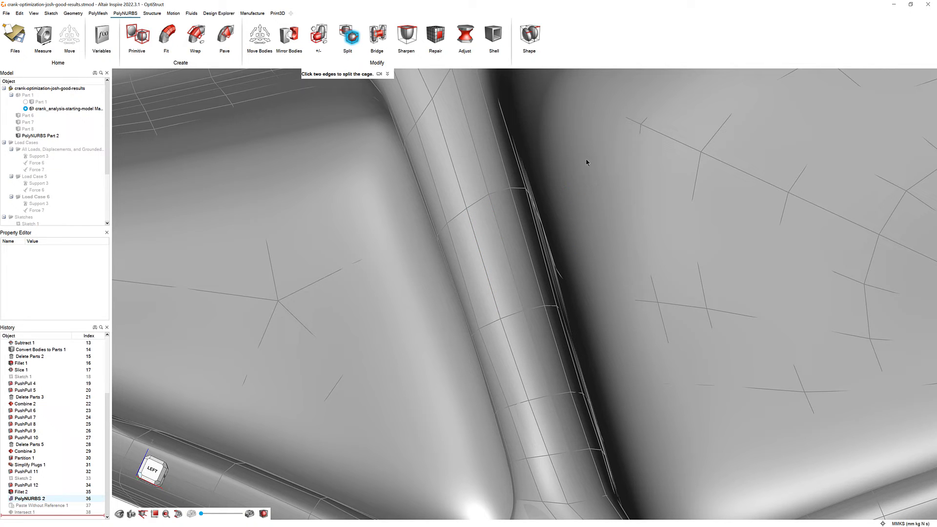
{"action": "right_click_drag", "start_coordinate": [593, 172], "coordinate": [561, 158]}
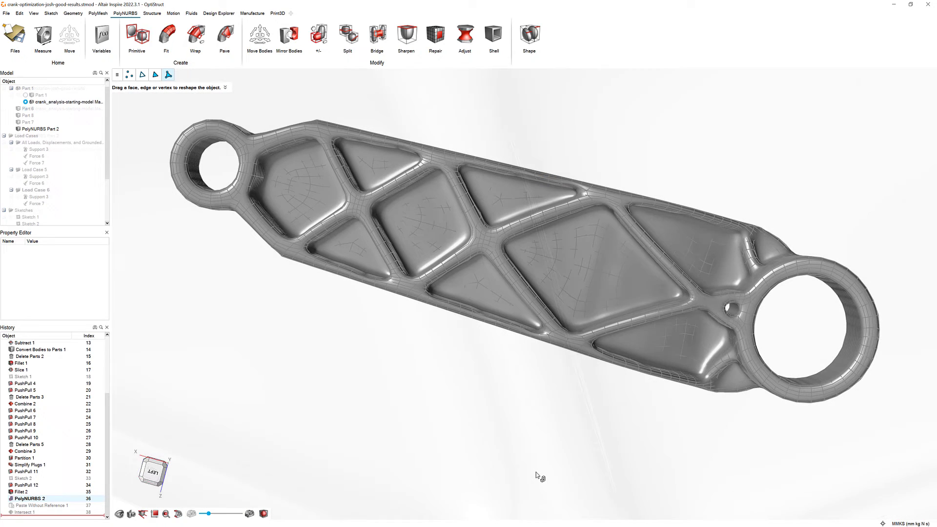
- Select the cage vertices on the rib tops from the small ring to mid-arm, move them about -2.9 mm in Y, and open the Repair tool
{"action": "right_click_drag", "start_coordinate": [456, 476], "coordinate": [211, 485]}
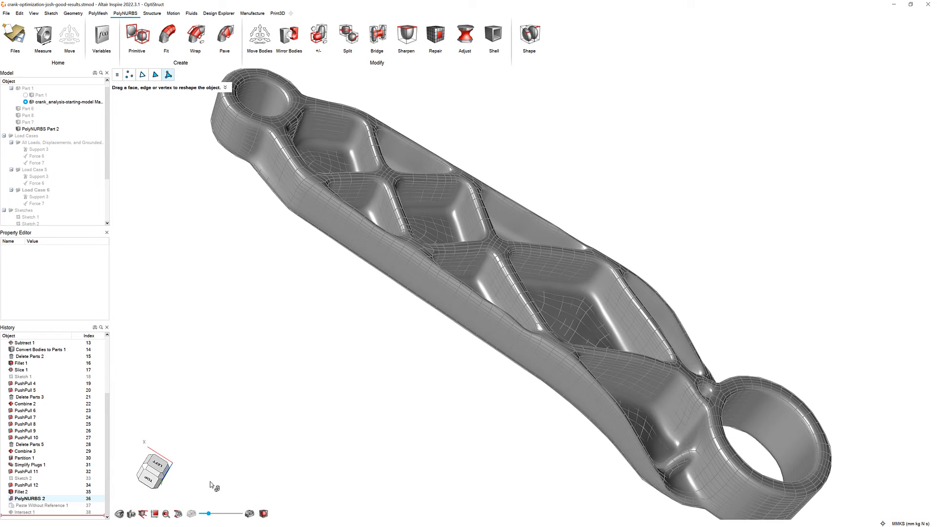
{"action": "left_click", "coordinate": [148, 482]}
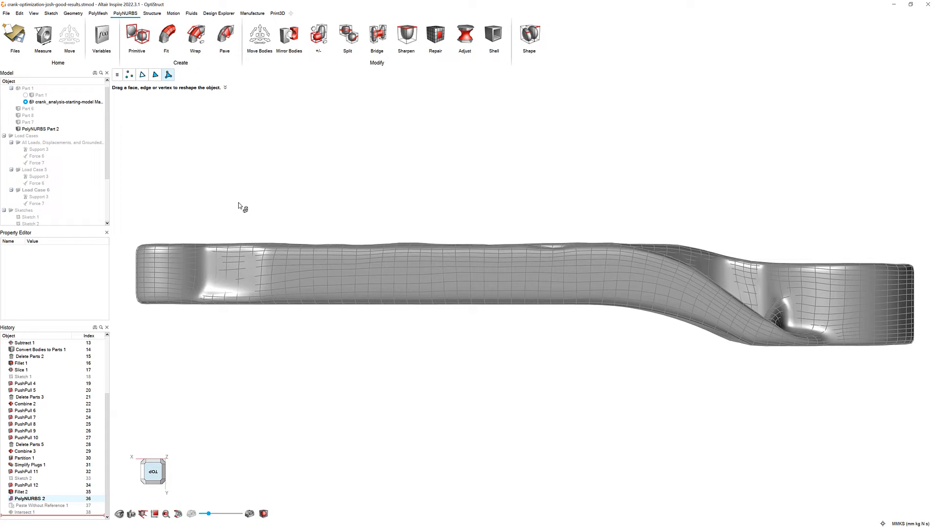
{"action": "left_click_drag", "start_coordinate": [238, 202], "coordinate": [546, 242]}
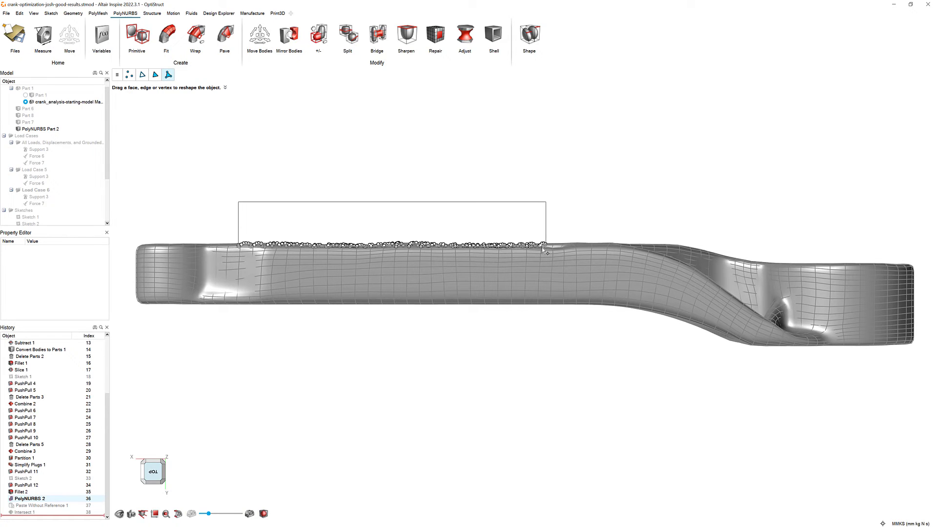
{"action": "left_click_drag", "start_coordinate": [542, 248], "coordinate": [538, 247]}
{"action": "middle_click_drag", "start_coordinate": [538, 247], "coordinate": [540, 253]}
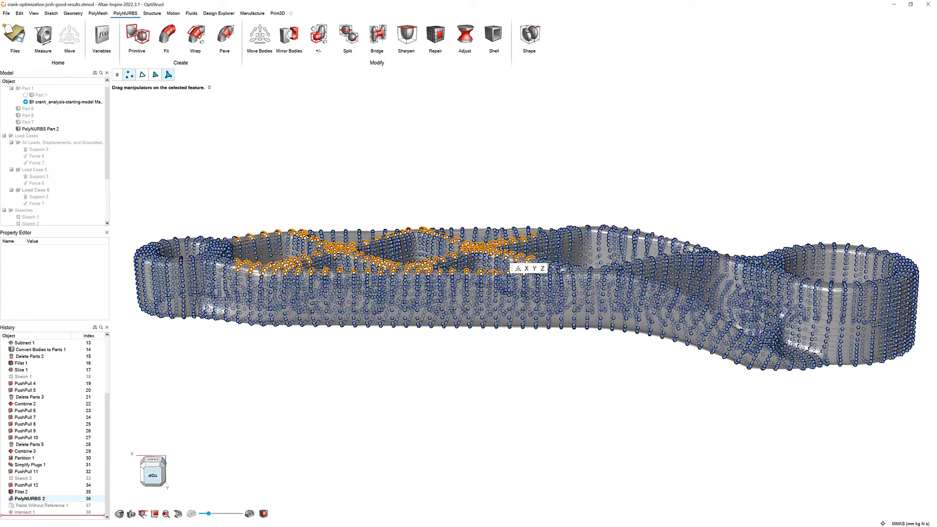
{"action": "right_click_drag", "start_coordinate": [485, 224], "coordinate": [485, 235]}
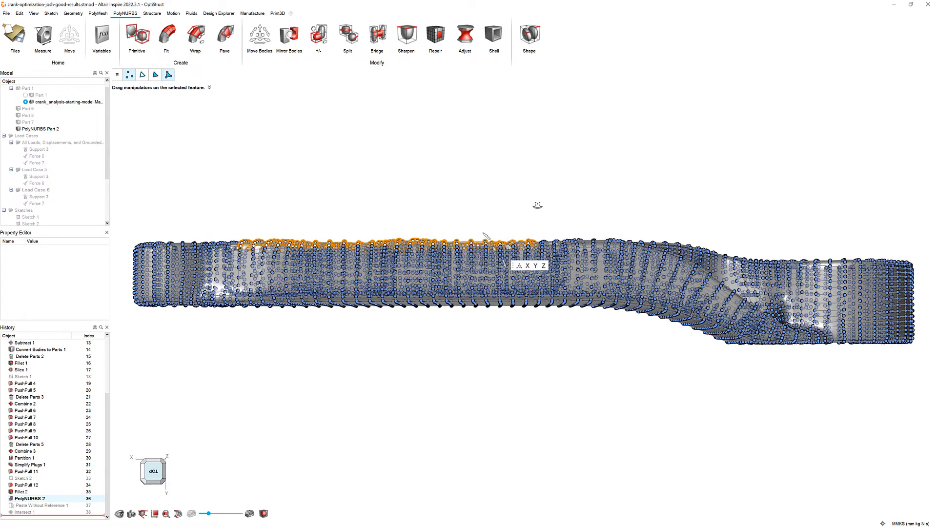
{"action": "left_click", "coordinate": [518, 267]}
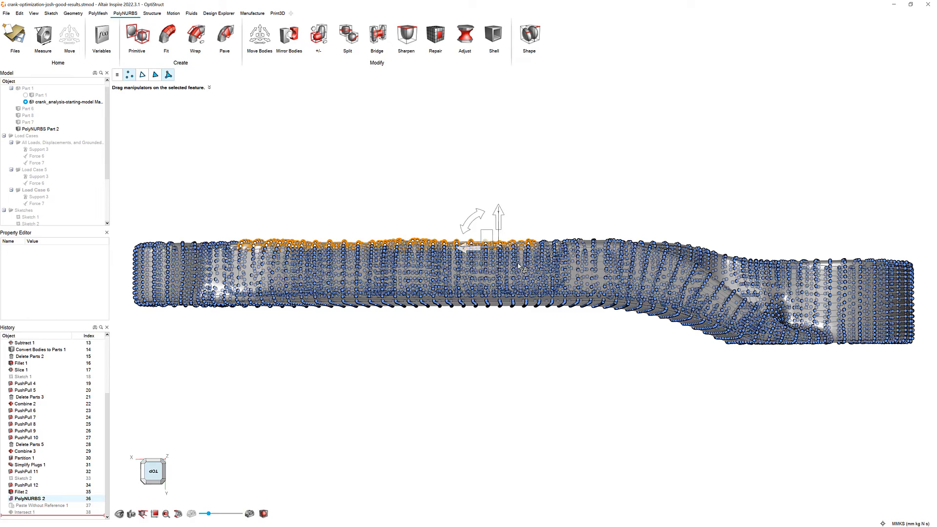
{"action": "left_click_drag", "start_coordinate": [501, 214], "coordinate": [502, 230], "text": "alt"}
{"action": "right_click_drag", "start_coordinate": [502, 226], "coordinate": [508, 246]}
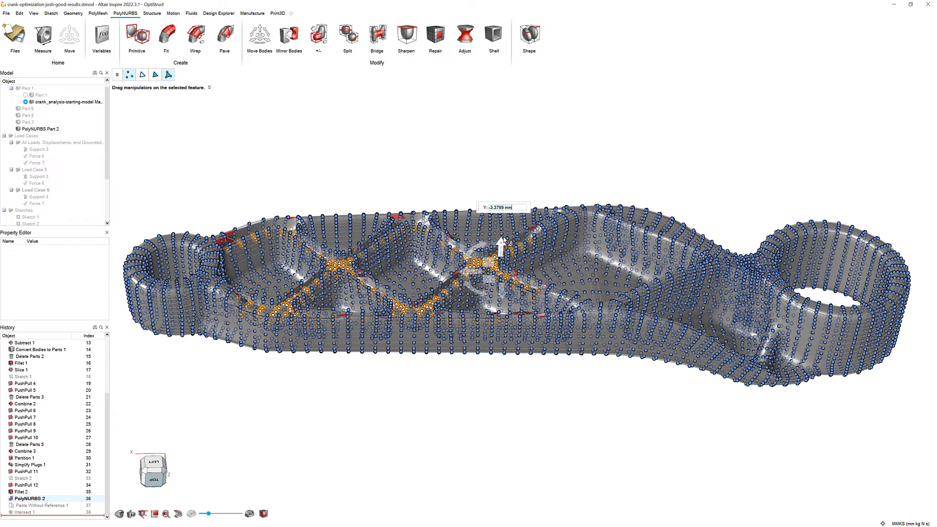
{"action": "left_click_drag", "start_coordinate": [508, 247], "coordinate": [506, 246], "text": "alt"}
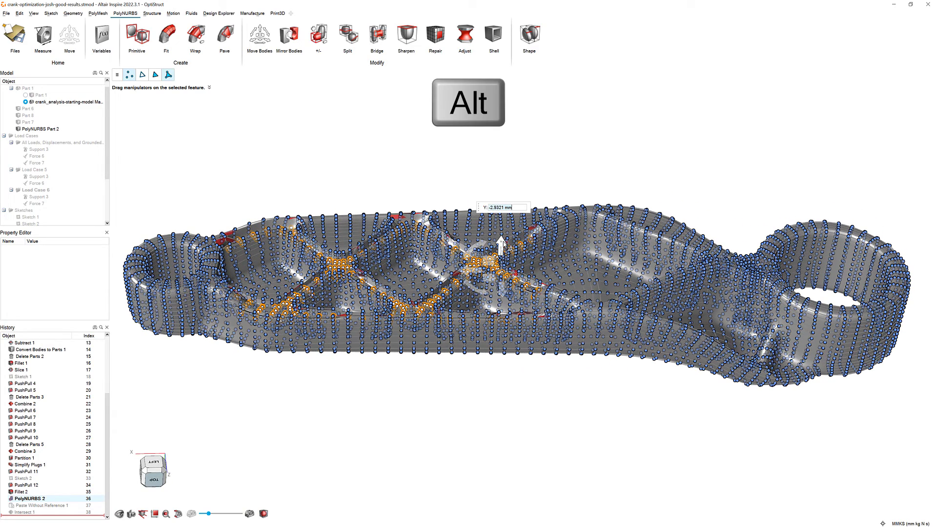
{"action": "left_click_drag", "start_coordinate": [503, 243], "coordinate": [504, 243], "text": "alt"}
{"action": "key", "text": "Return"}
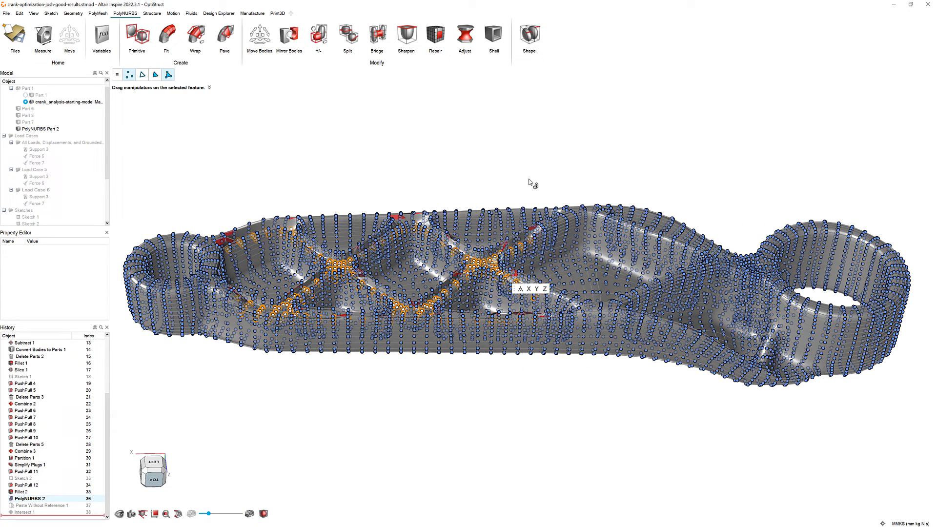
{"action": "left_click", "coordinate": [437, 37]}
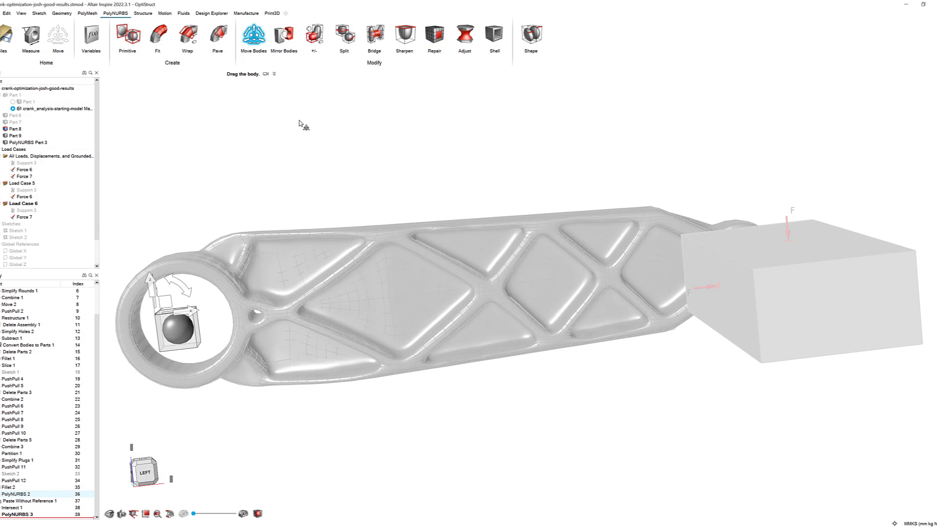
- Finish moving the small primitive body, open its cage for editing, and pull one cage face outward to stretch the box
{"action": "right_click_drag", "start_coordinate": [274, 245], "coordinate": [583, 211]}
{"action": "scroll", "coordinate": [543, 270], "scroll_direction": "up", "scroll_amount": 4}
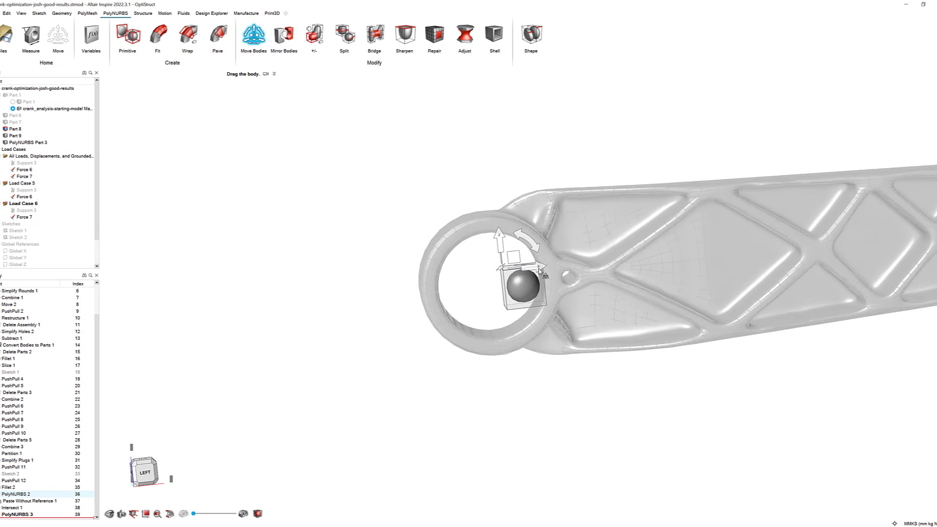
{"action": "middle_click_drag", "start_coordinate": [540, 272], "coordinate": [610, 336]}
{"action": "right_click", "coordinate": [593, 281]}
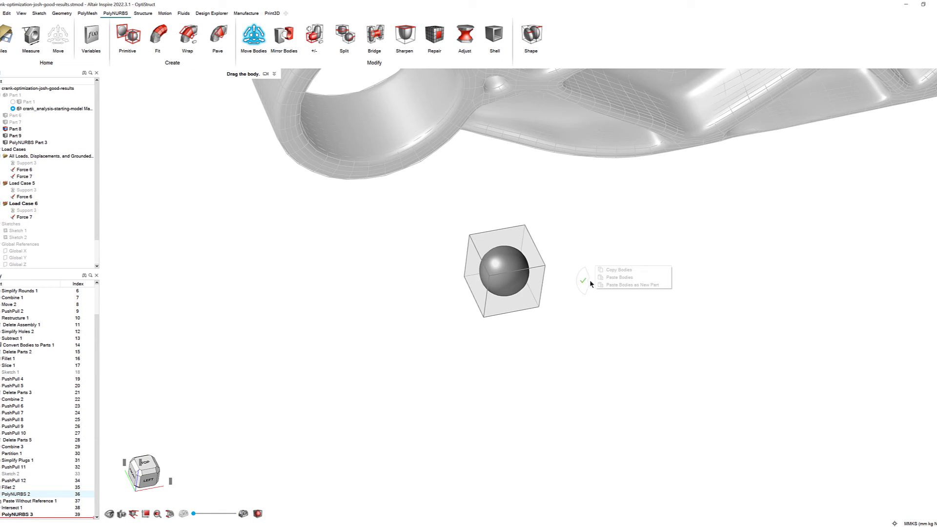
{"action": "double_click", "coordinate": [527, 282]}
{"action": "left_click_drag", "start_coordinate": [529, 275], "coordinate": [581, 353]}
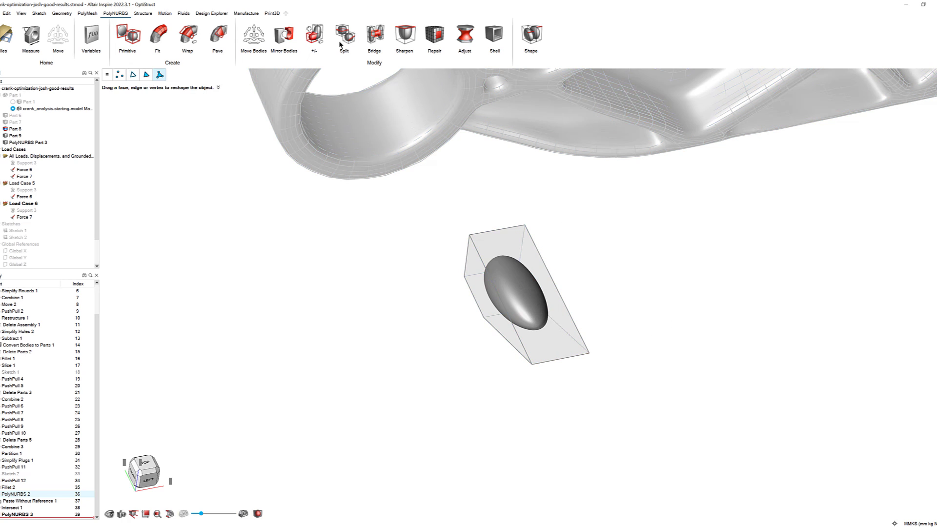
- Extend the stretched primitive by adding new cage sections onto its faces with the +/- tool
{"action": "left_click", "coordinate": [315, 30]}
{"action": "middle_click_drag", "start_coordinate": [525, 295], "coordinate": [562, 337]}
{"action": "left_click", "coordinate": [561, 328]}
{"action": "left_click", "coordinate": [561, 339]}
{"action": "middle_click_drag", "start_coordinate": [632, 301], "coordinate": [497, 334]}
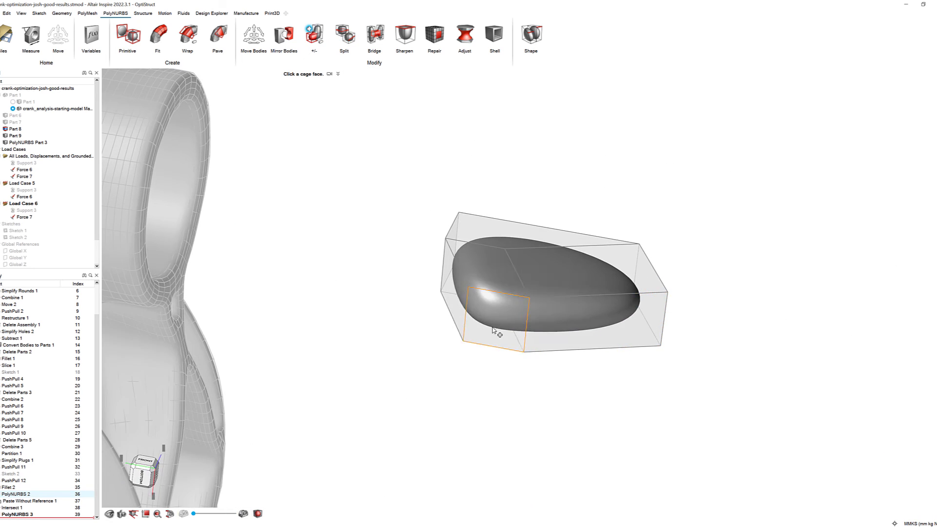